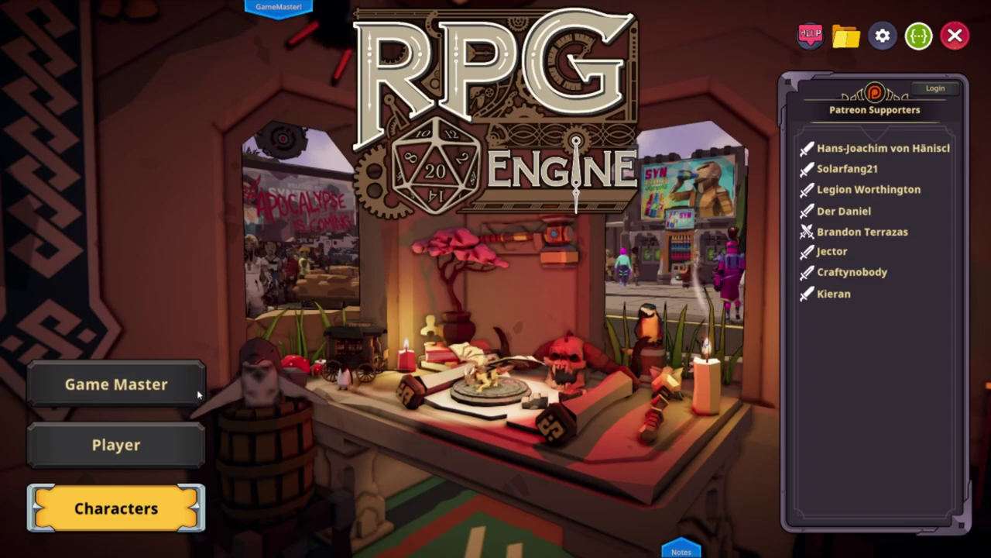
Start a new Game Master campaign titled 'Good Luck', opening its forest island map.
click(153, 391)
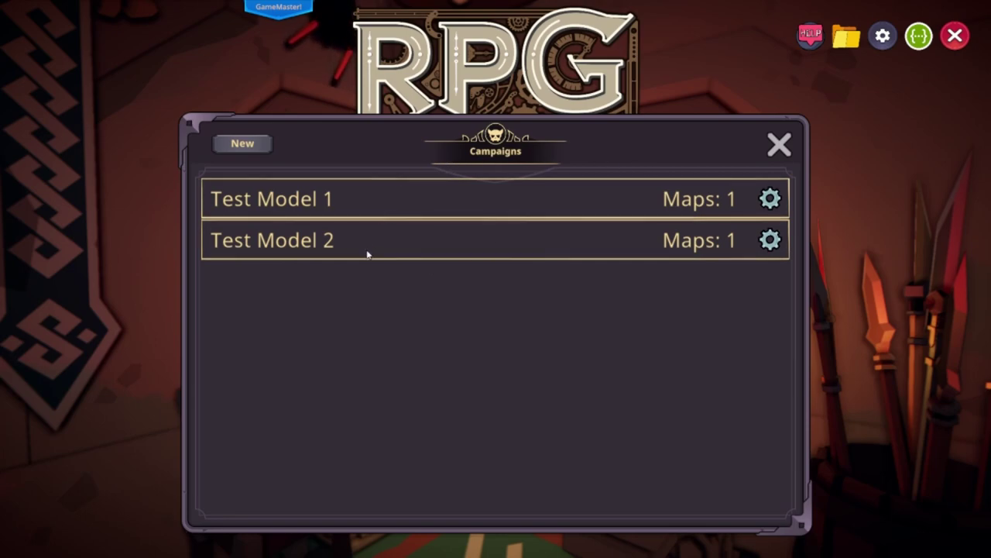
click(242, 144)
click(521, 308)
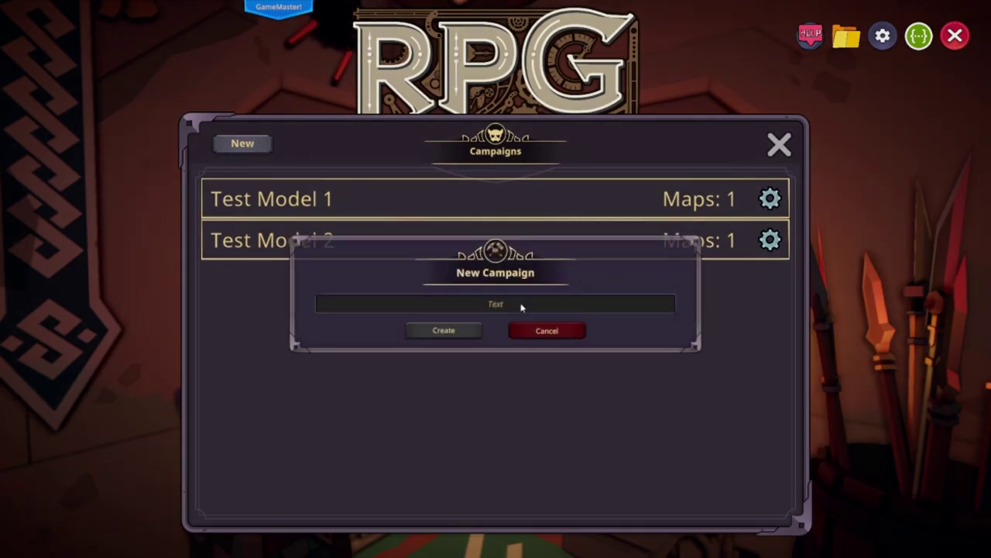
text(Good )
text(Luck)
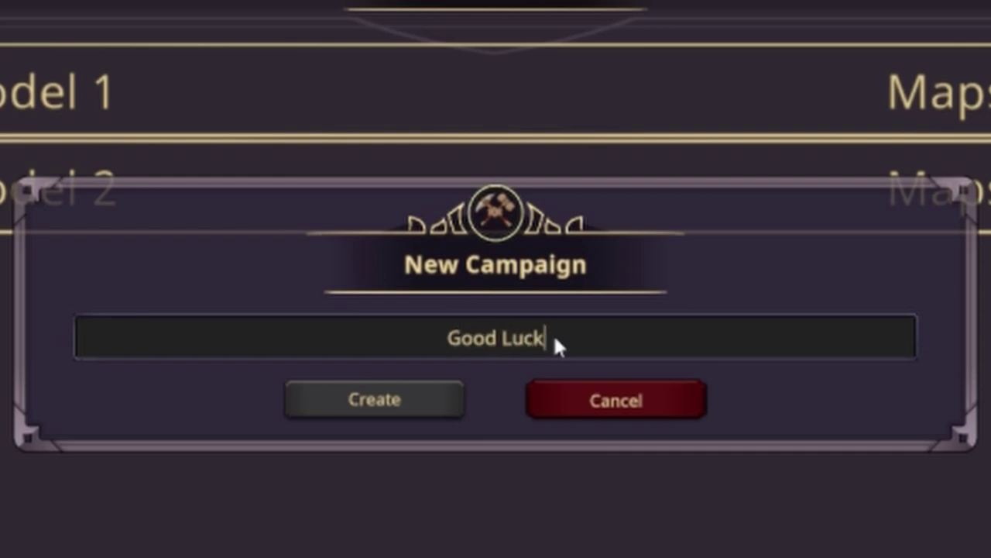
click(366, 412)
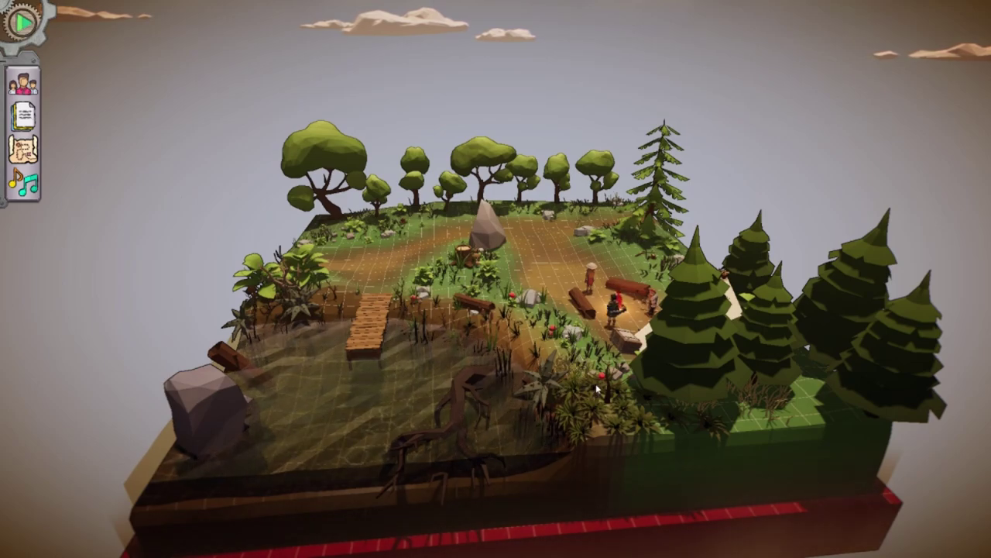
Tilt and rotate the camera to inspect the campsite, campfire and pond bridge.
middle_drag(767, 356, 480, 178)
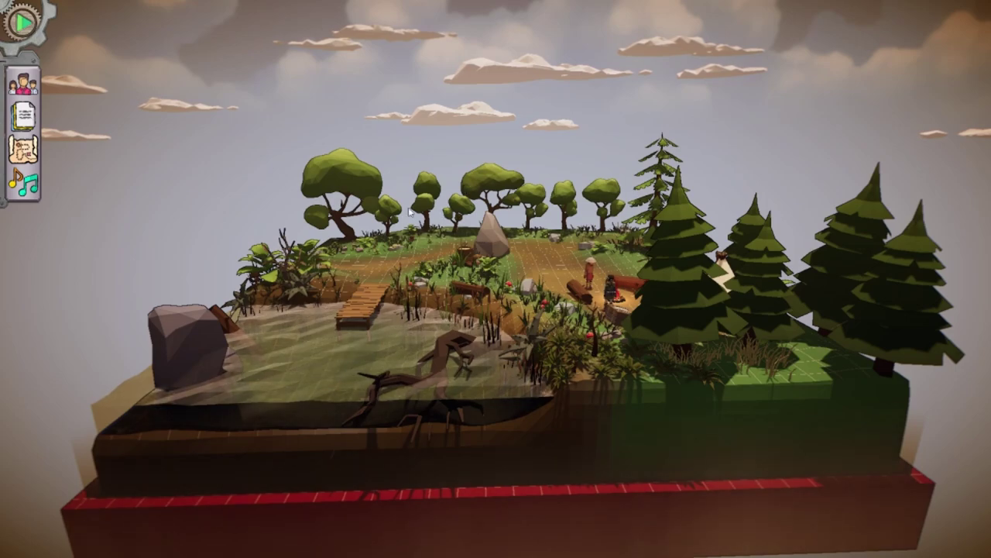
middle_drag(338, 197, 387, 317)
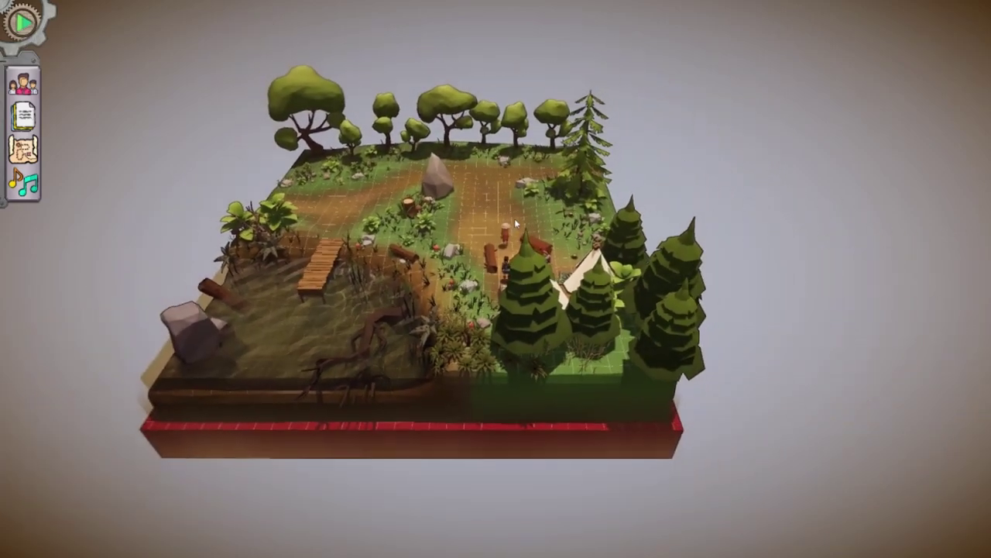
mouse_move(503, 183)
mouse_down()
mouse_move(349, 193)
mouse_move(264, 132)
mouse_move(380, 204)
mouse_move(639, 188)
mouse_move(707, 94)
mouse_move(708, 42)
mouse_move(663, 146)
mouse_move(453, 198)
mouse_move(502, 182)
mouse_up()
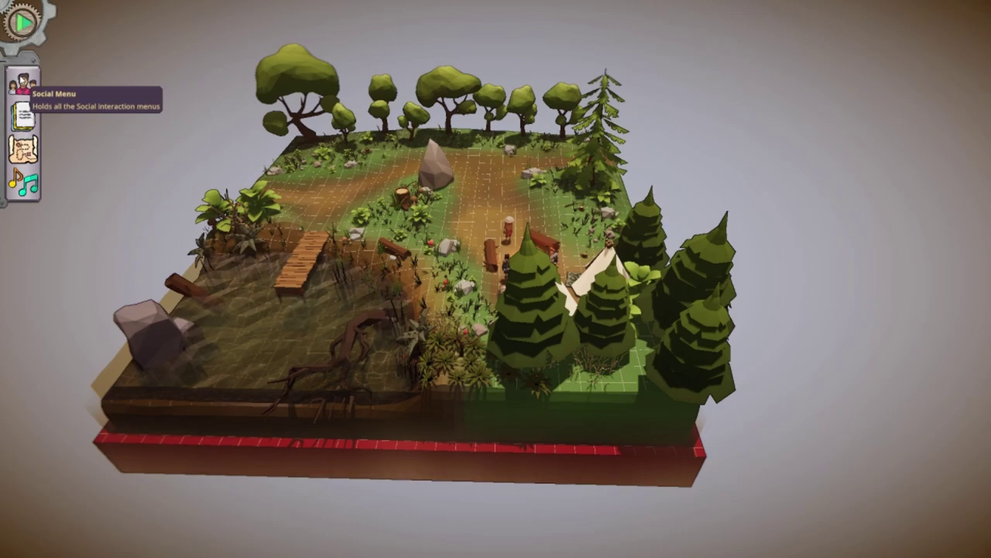
From the Social Menu chat, roll 1d20 and then 4d20 onto the map.
click(23, 81)
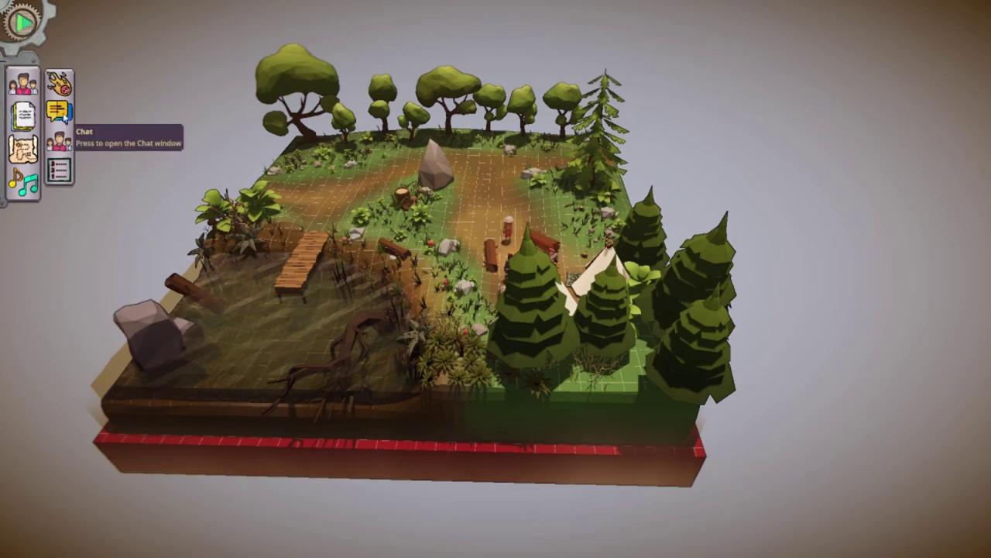
click(58, 111)
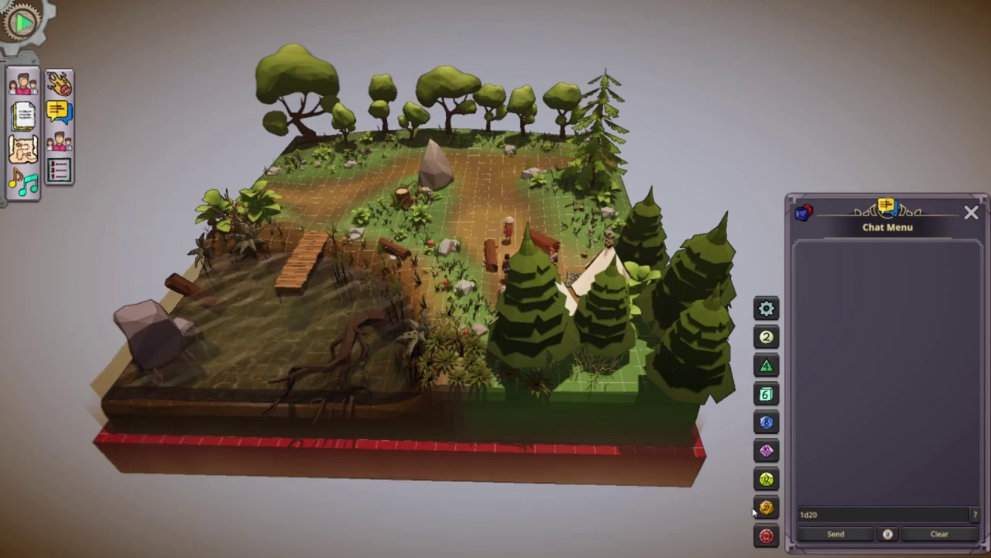
click(836, 537)
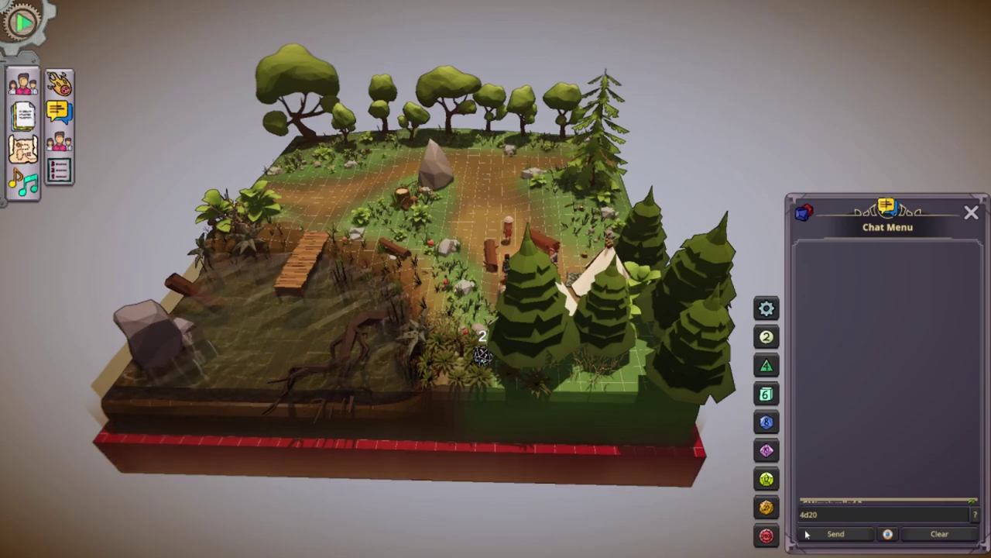
click(838, 534)
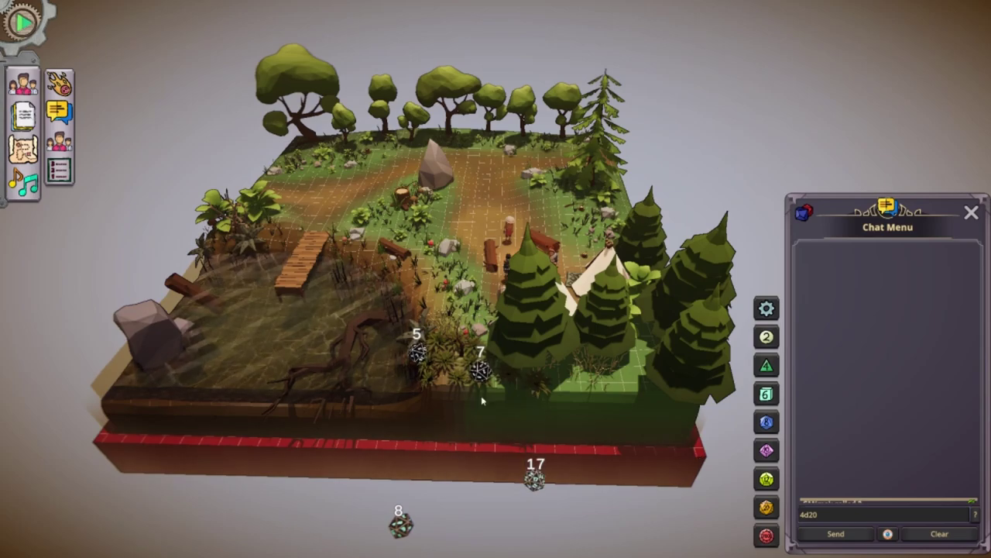
Roll 20d20 + 5d6 + 5d10 from the chat, then close the chat.
click(767, 507)
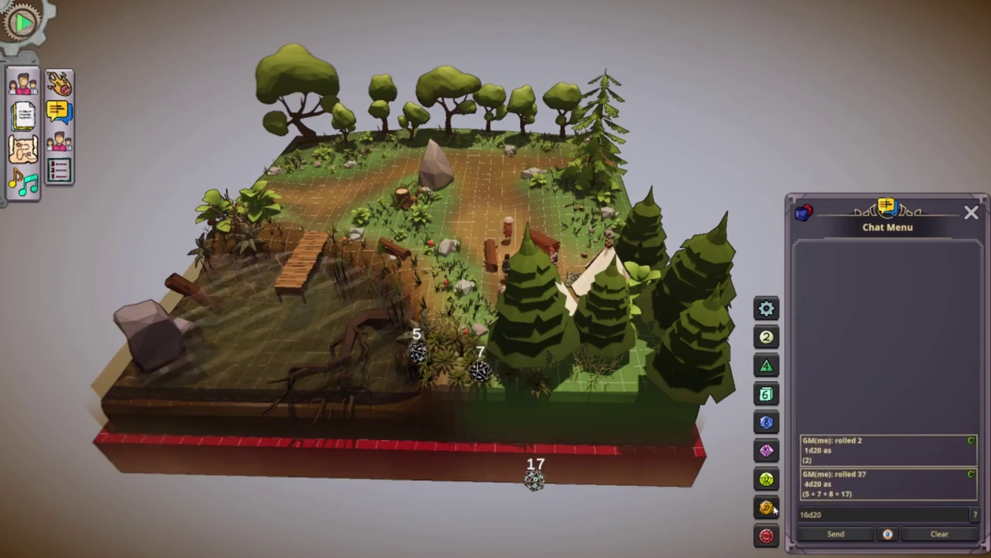
click(767, 507)
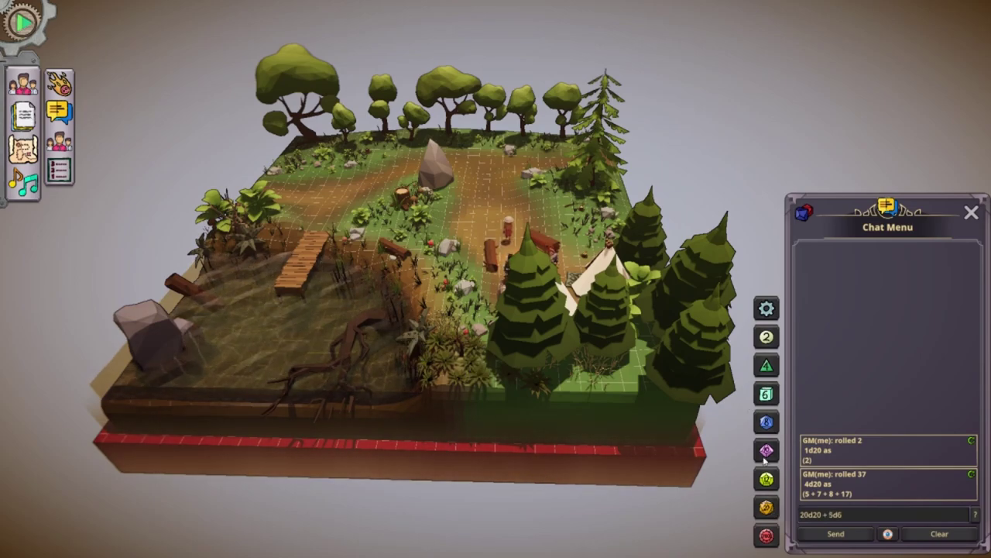
click(838, 534)
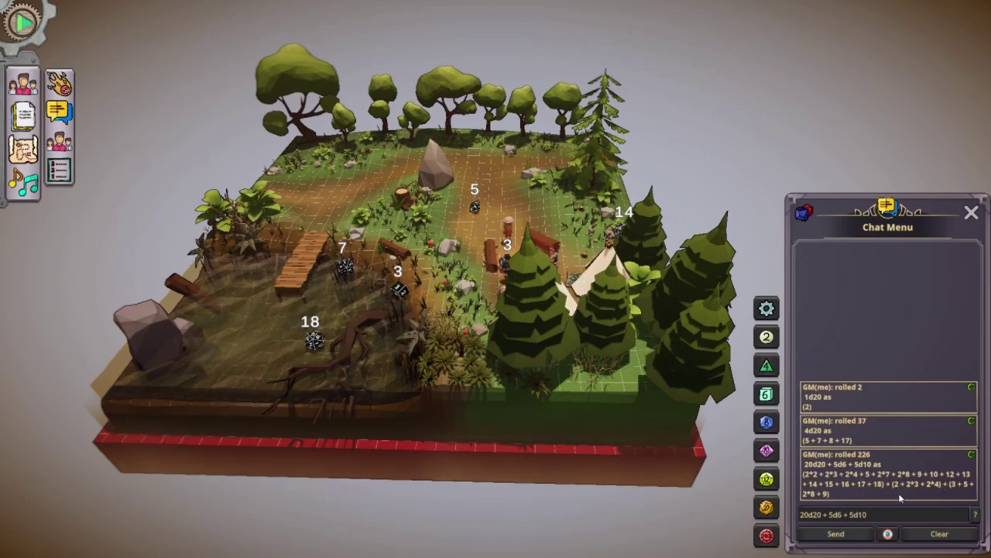
click(971, 212)
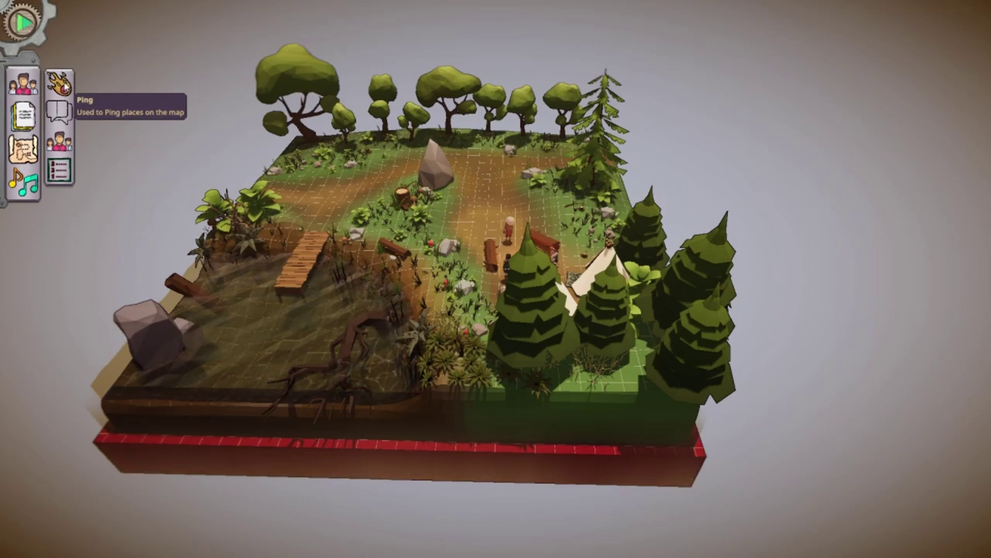
click(59, 82)
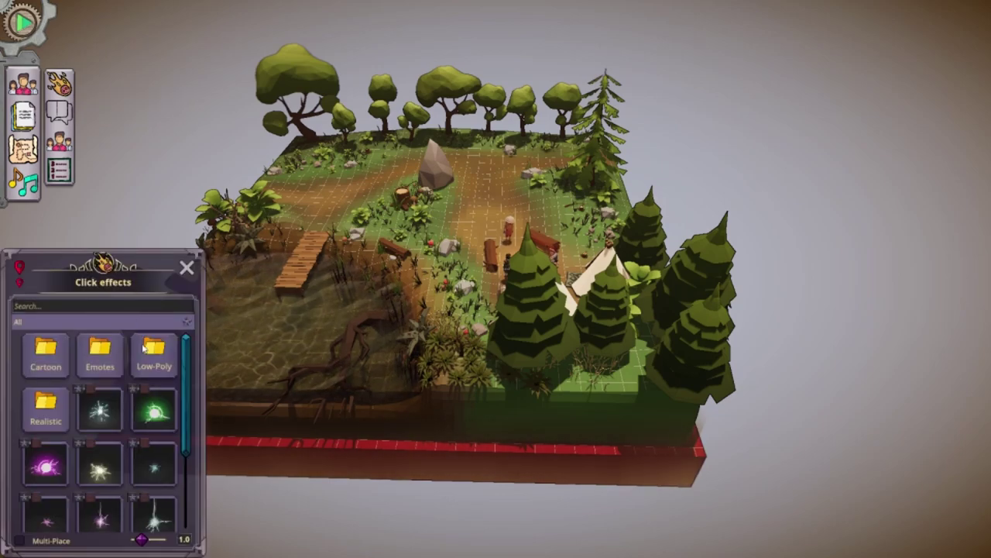
drag(188, 380, 197, 500)
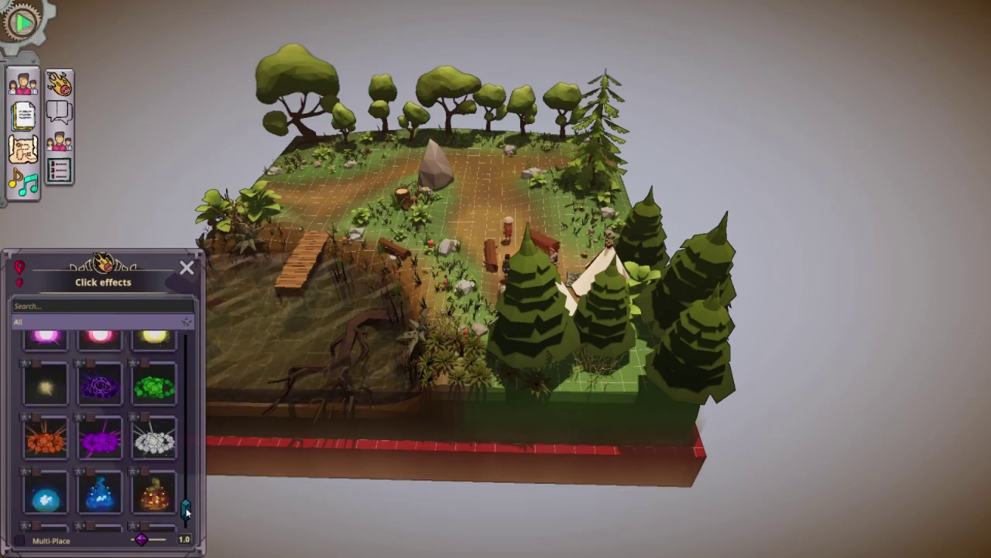
click(99, 384)
click(384, 211)
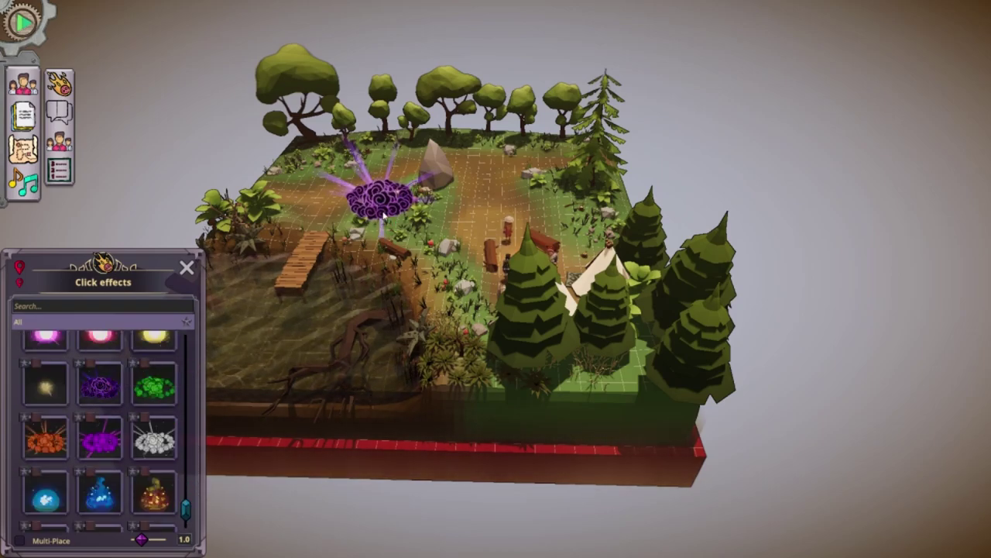
click(154, 441)
click(491, 193)
click(46, 496)
click(304, 237)
click(186, 268)
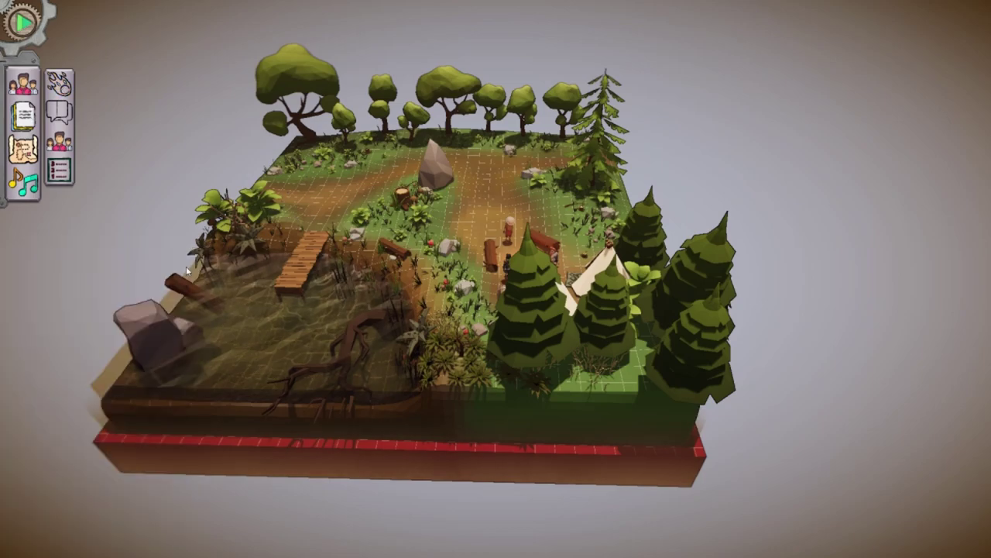
Open and close the in-game web browser, then the PDF viewer.
click(24, 117)
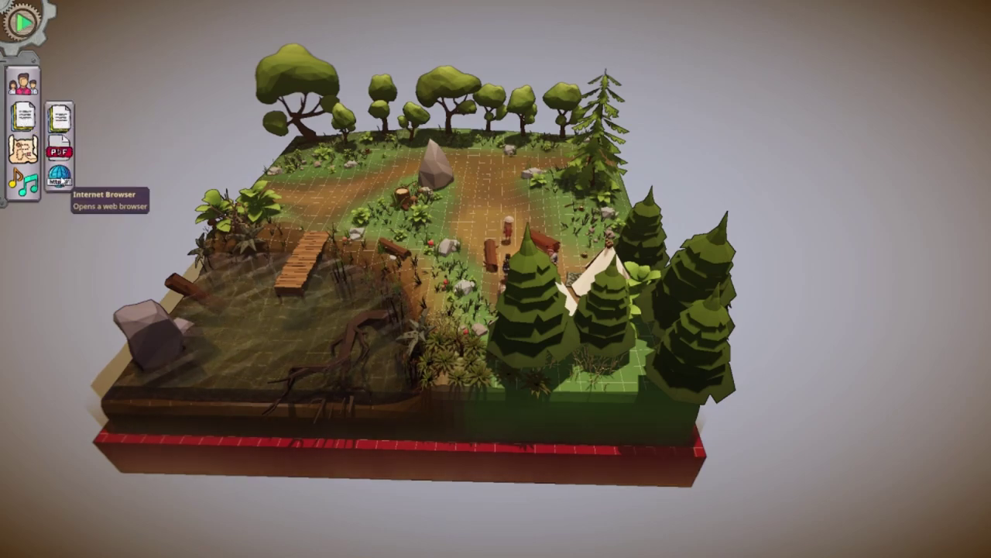
click(58, 175)
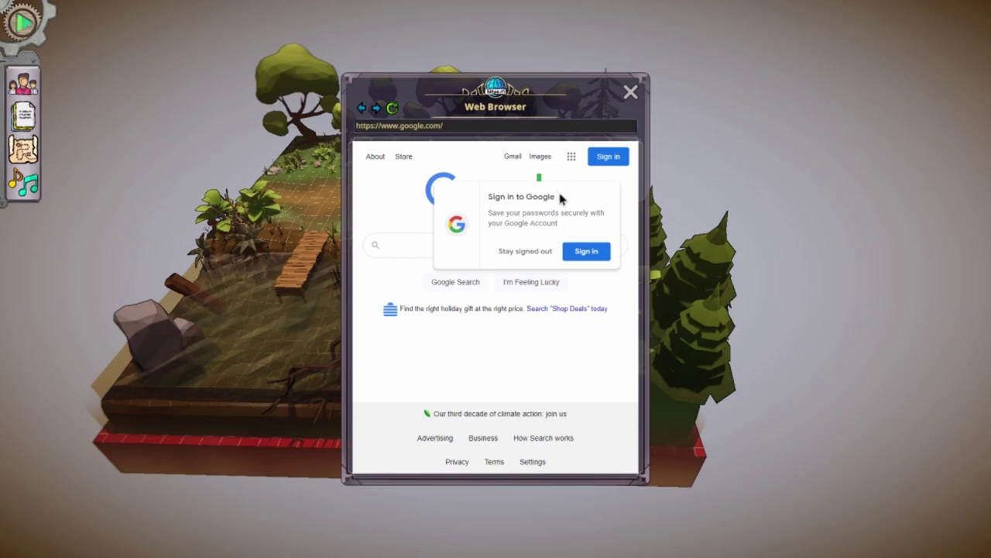
click(630, 93)
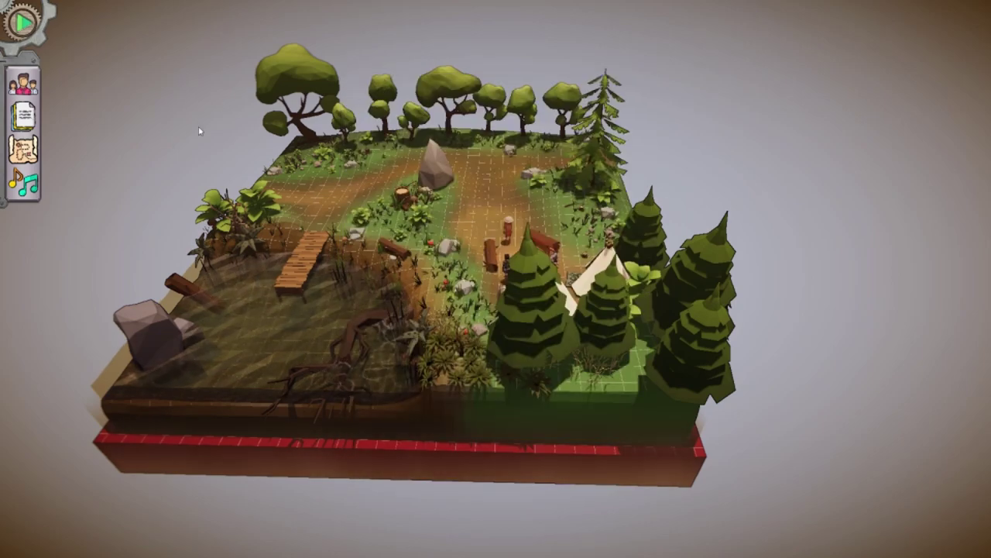
mouse_move(23, 116)
click(55, 153)
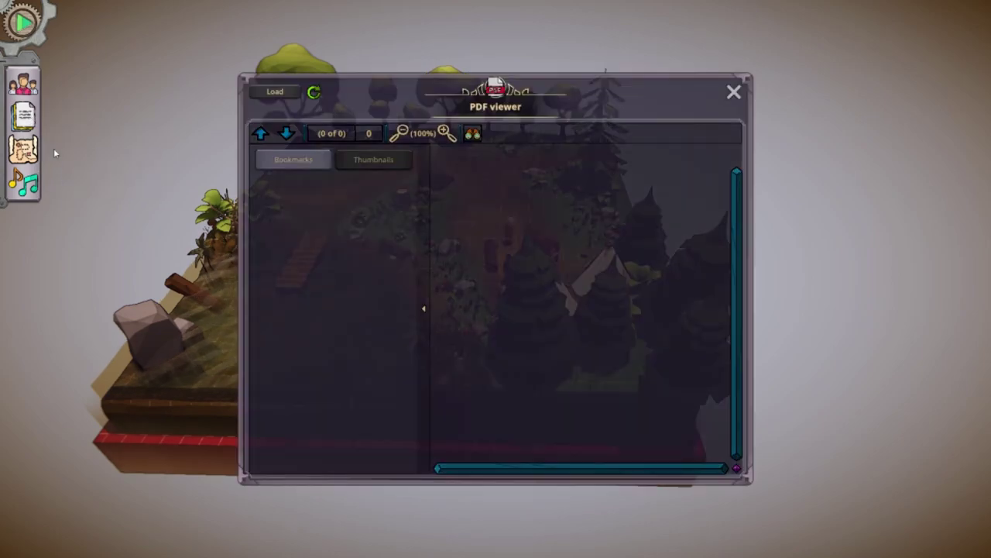
click(734, 93)
Look over the player sheet welcome page in the Document Manager, then close it.
mouse_move(23, 117)
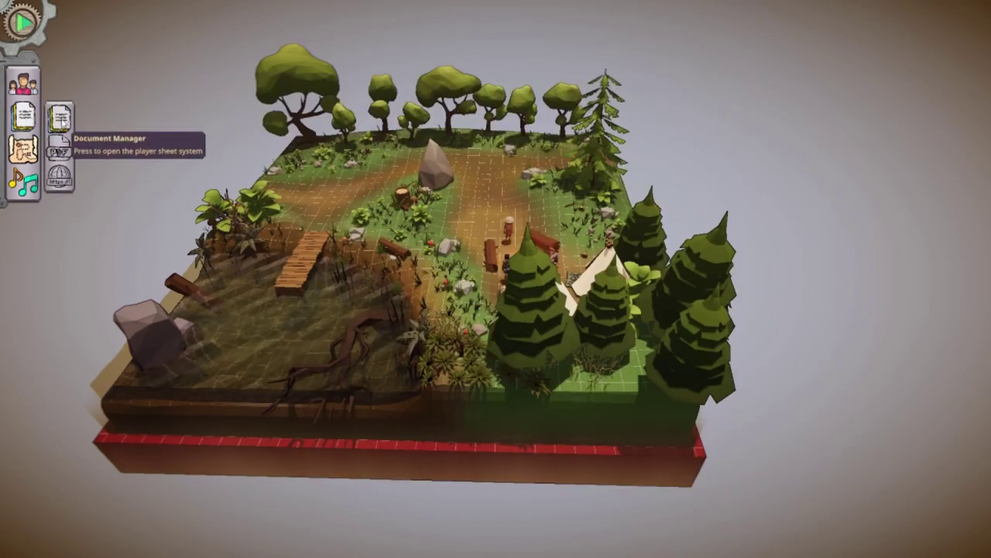
click(59, 118)
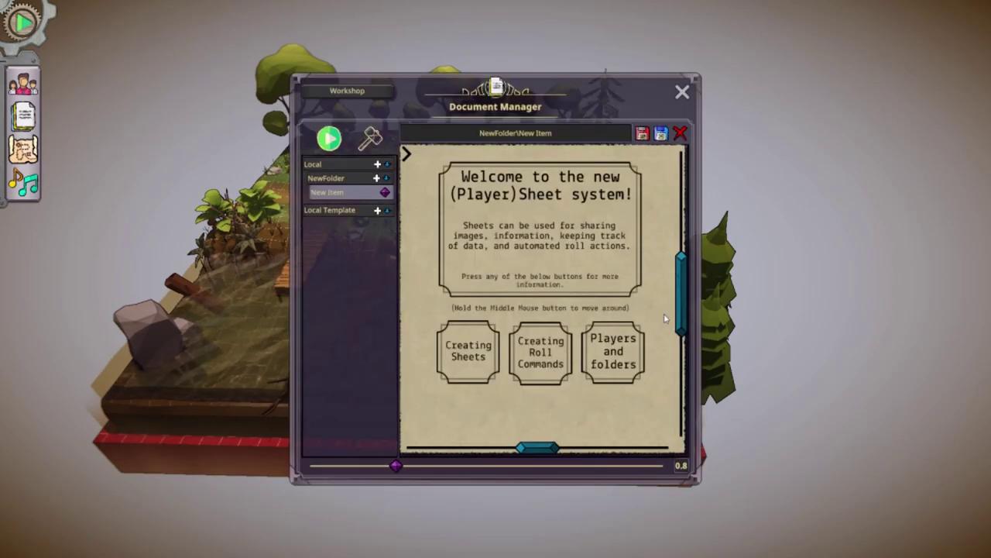
mouse_move(683, 312)
mouse_down()
mouse_move(686, 288)
mouse_move(687, 415)
mouse_move(687, 300)
mouse_up()
mouse_move(540, 452)
mouse_down()
mouse_move(590, 448)
mouse_move(531, 450)
mouse_move(542, 447)
mouse_up()
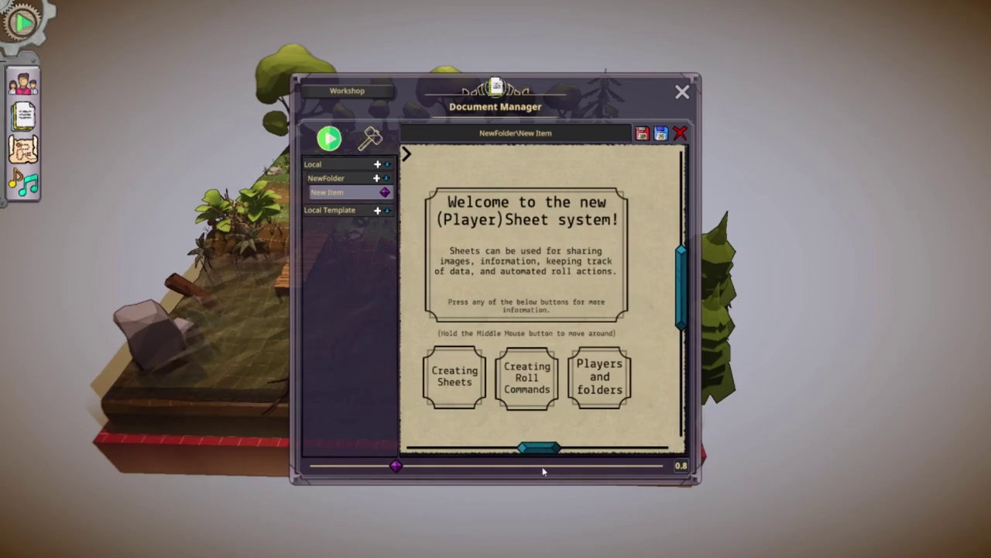
mouse_move(687, 292)
mouse_down()
mouse_move(686, 281)
mouse_move(684, 304)
mouse_up()
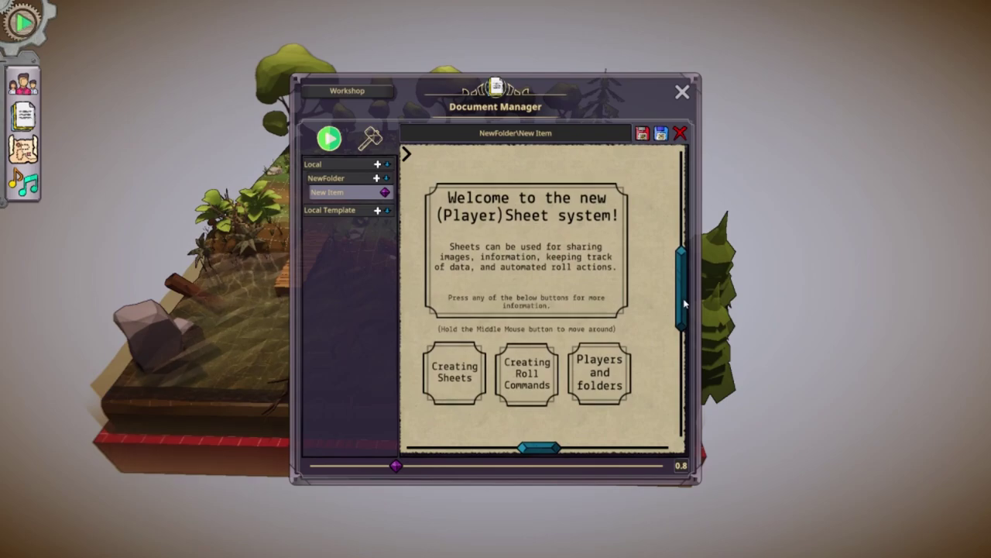
click(683, 92)
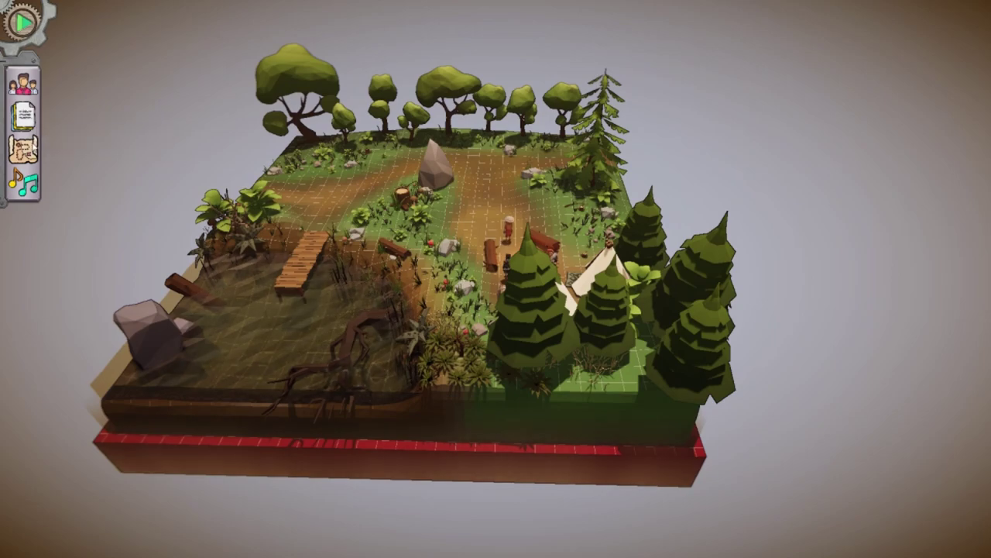
click(24, 150)
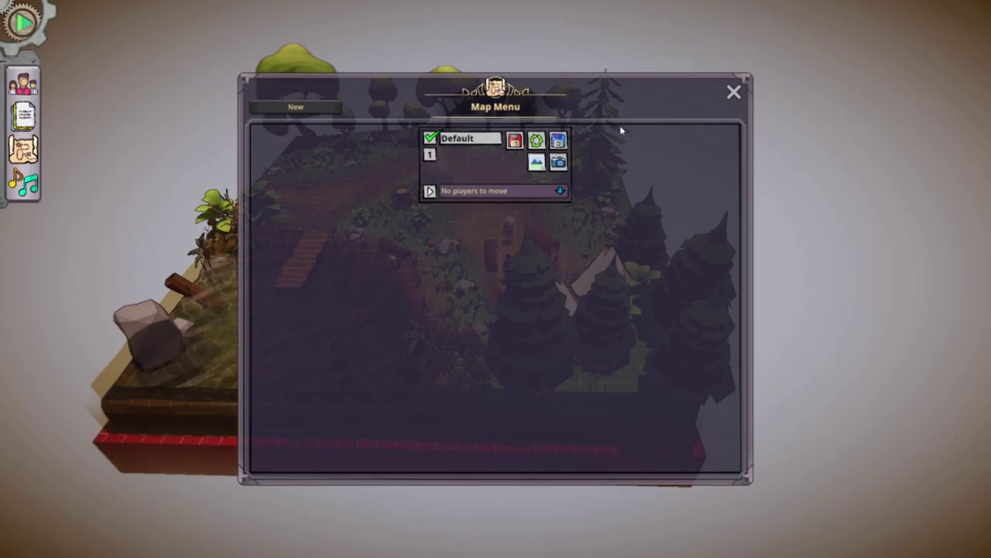
click(733, 93)
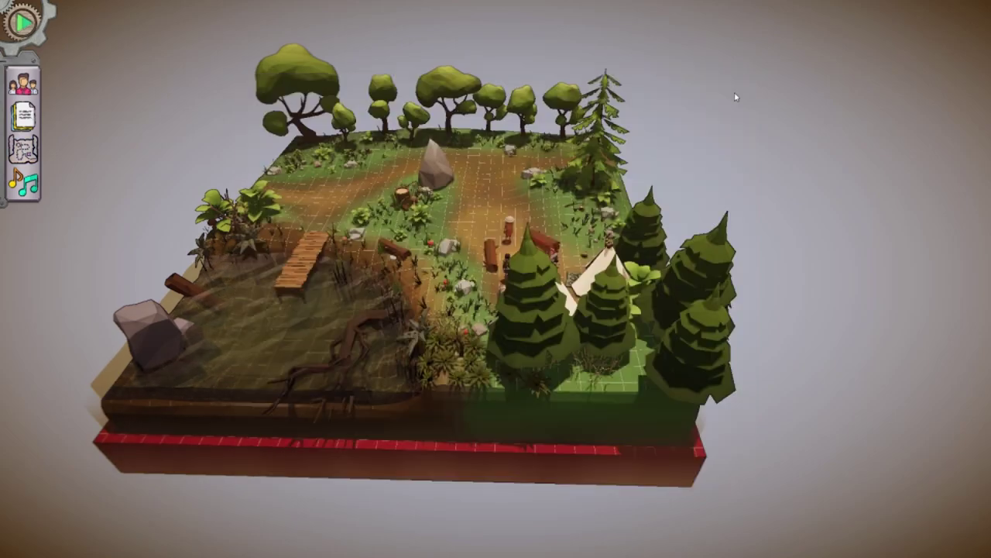
click(23, 186)
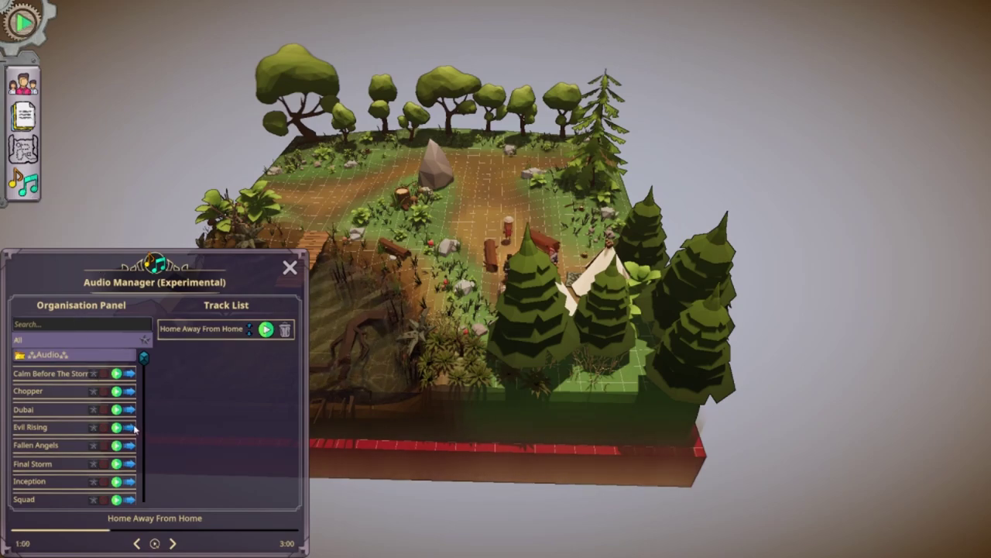
mouse_move(140, 358)
mouse_down()
mouse_move(145, 502)
mouse_move(143, 356)
mouse_up()
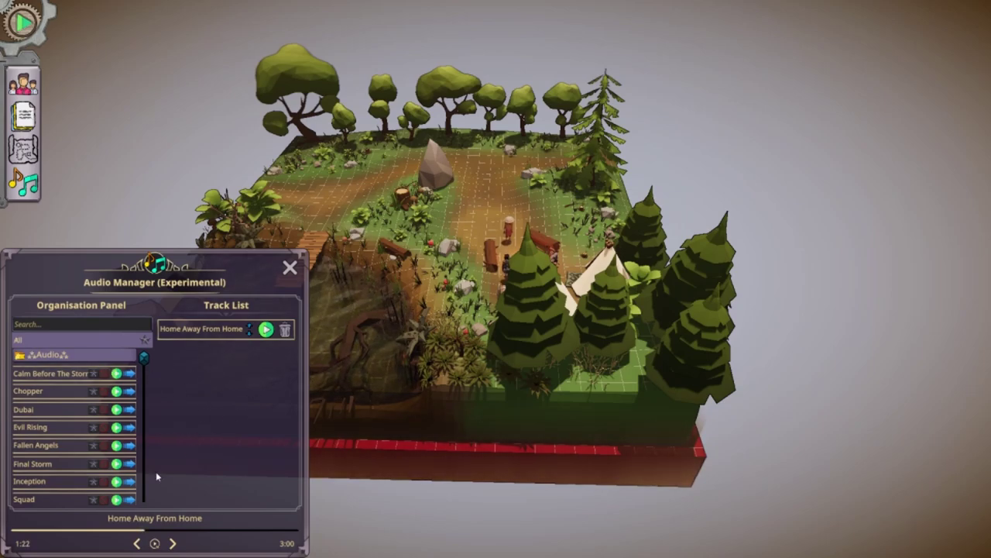
click(51, 354)
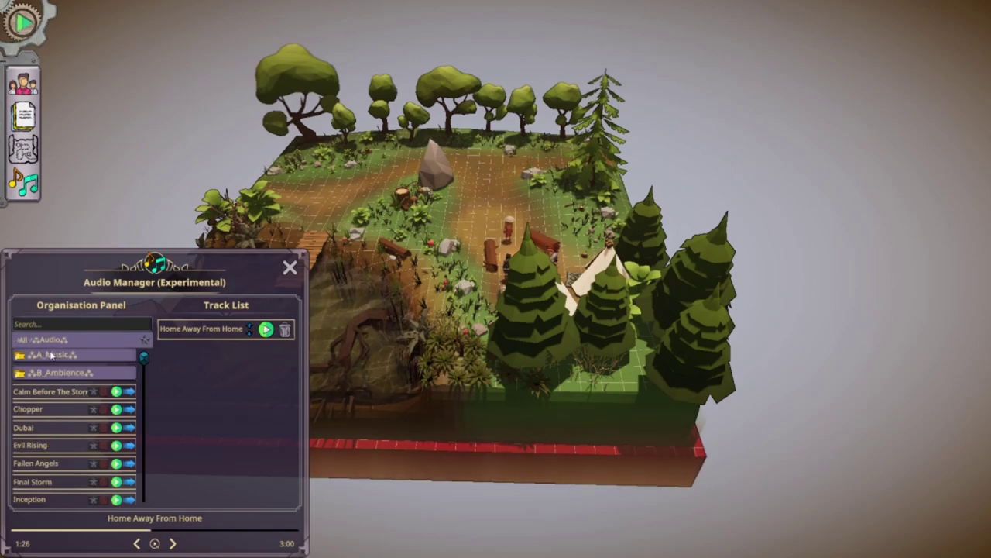
click(53, 355)
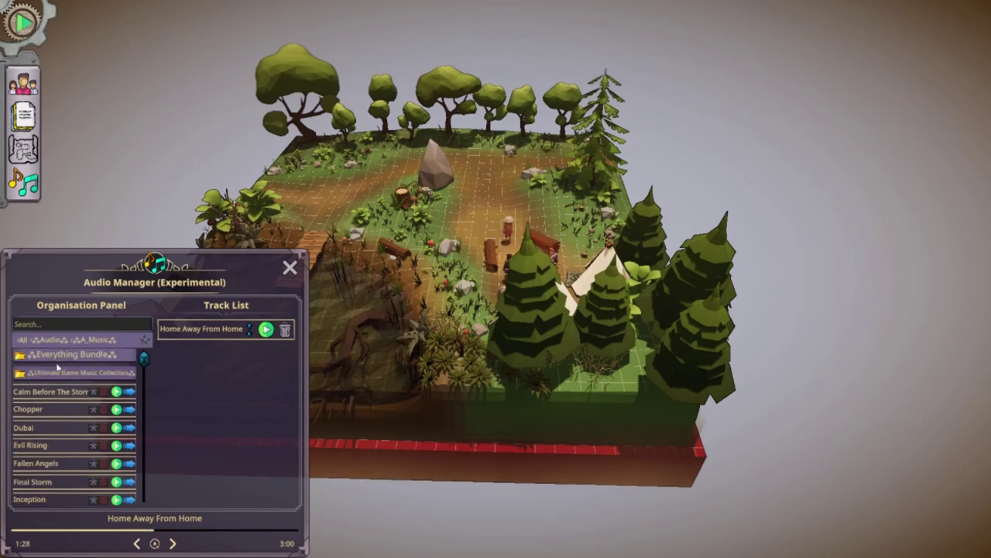
click(62, 357)
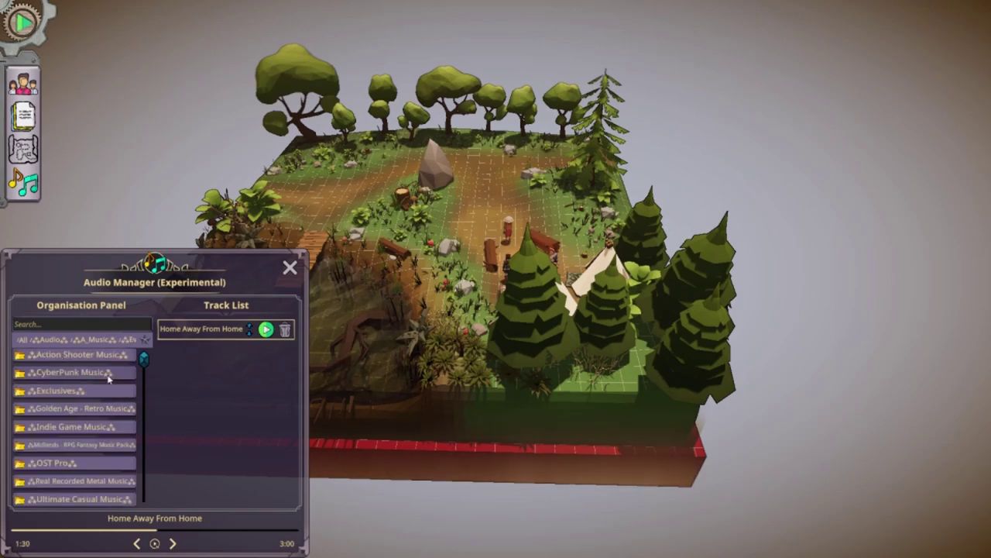
drag(141, 375, 136, 354)
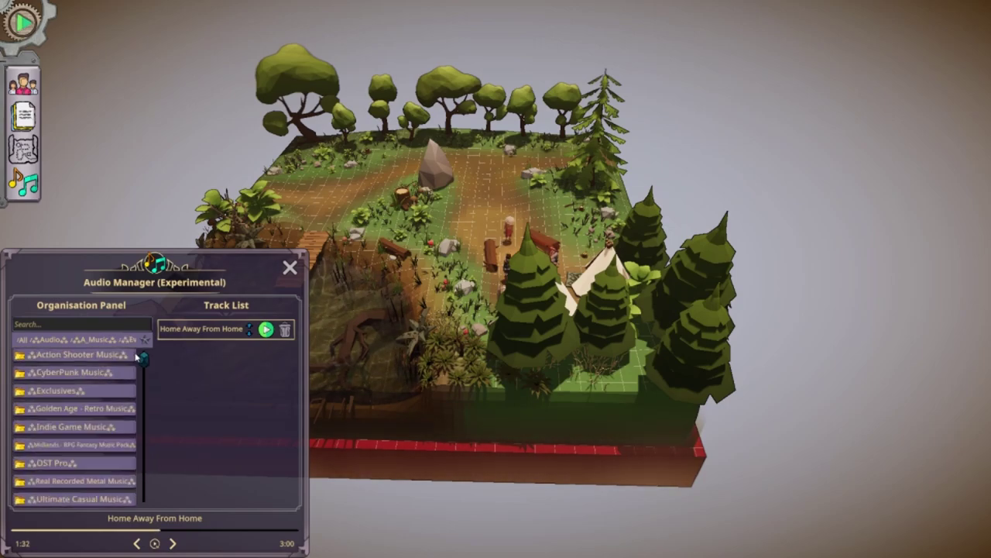
click(290, 269)
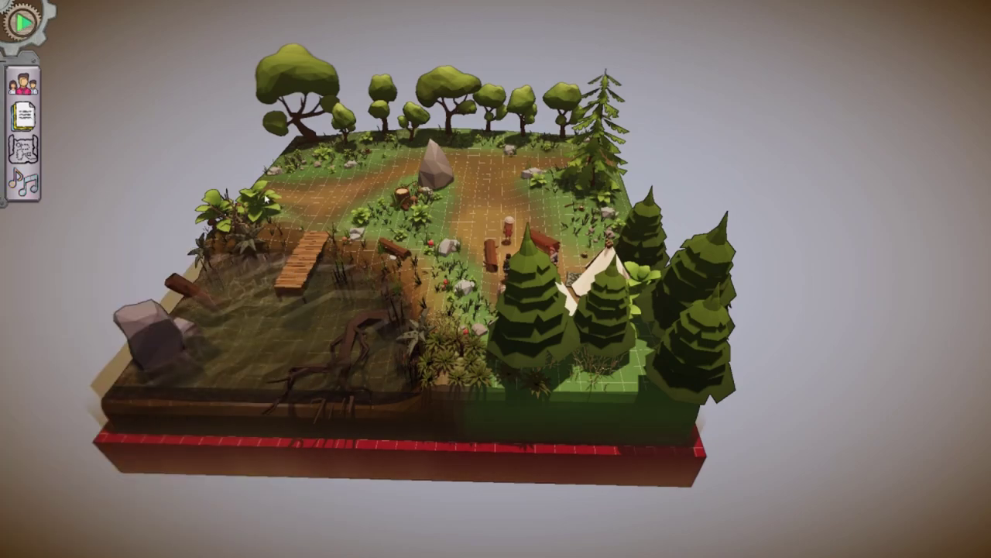
Switch into building mode and orbit the diorama to a lower side view.
click(23, 23)
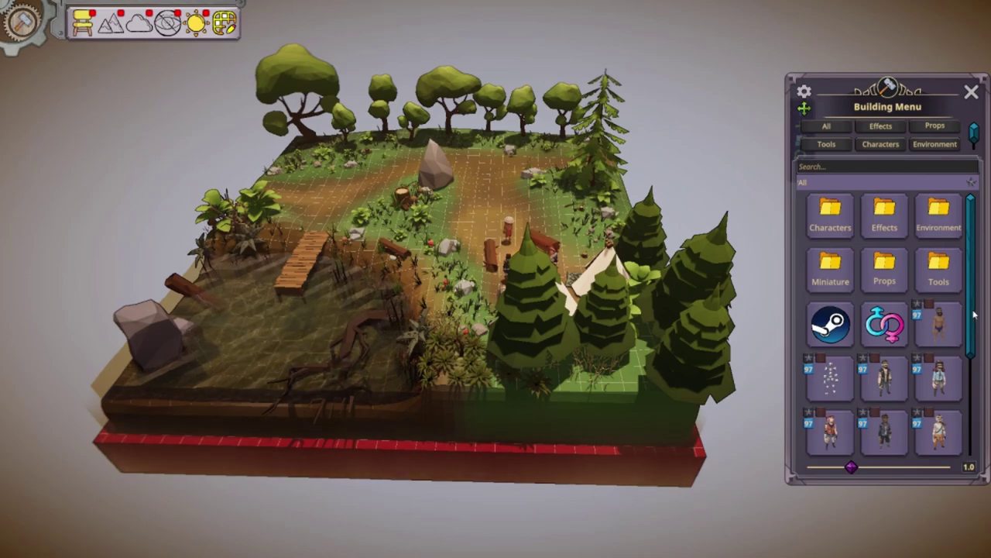
drag(973, 248, 973, 205)
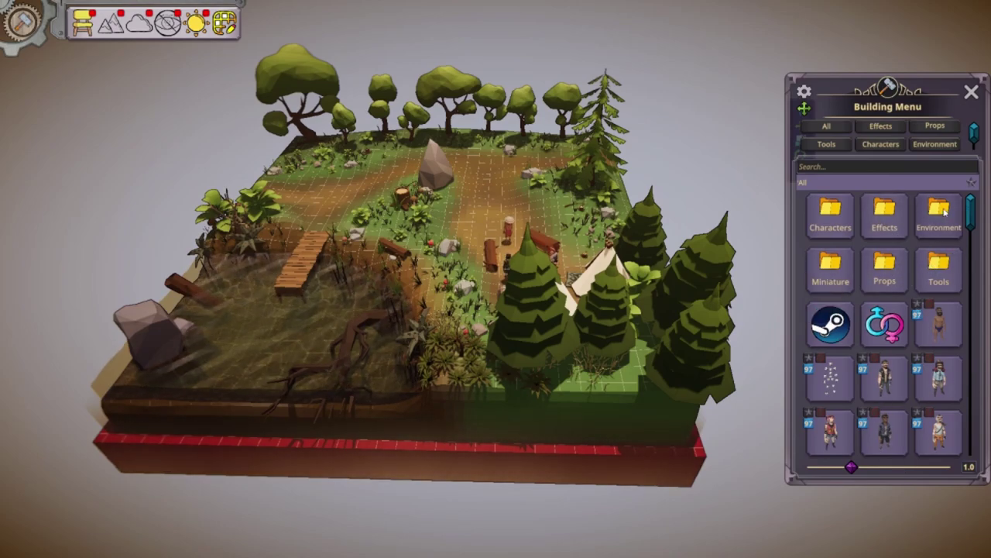
scroll(970, 127, down, 2)
scroll(970, 127, up, 2)
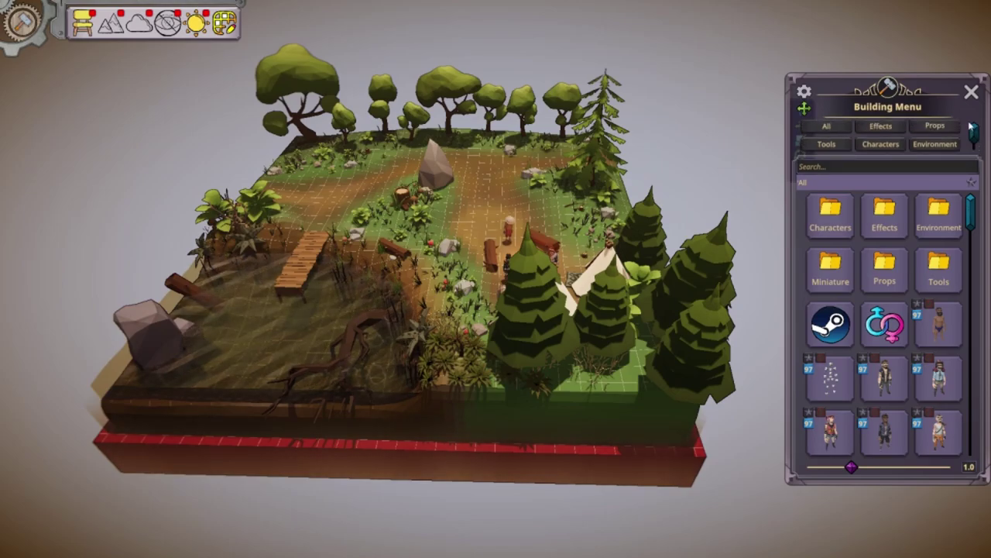
right_drag(523, 286, 500, 337)
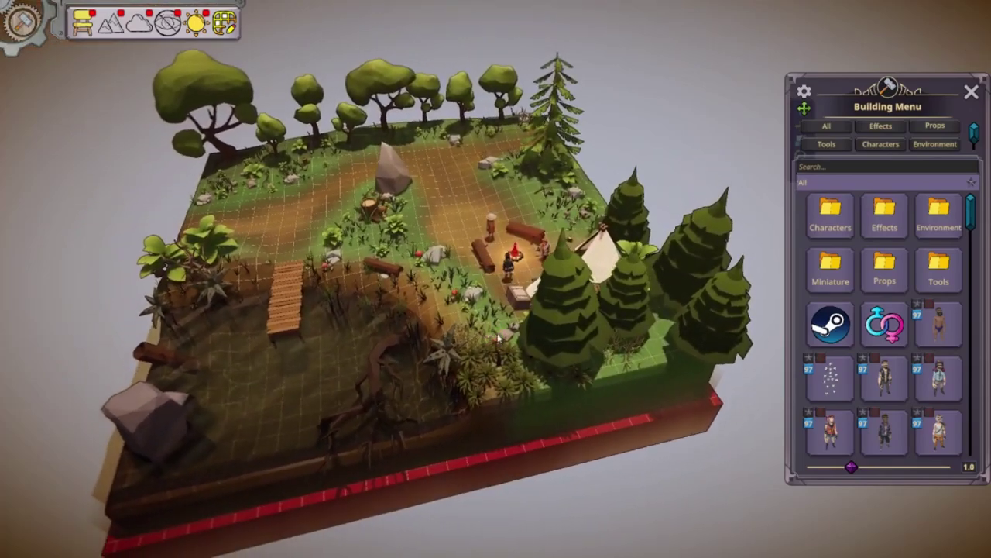
Place the Environment 'Giant Skull' prop on the left grass and orbit around it.
click(937, 217)
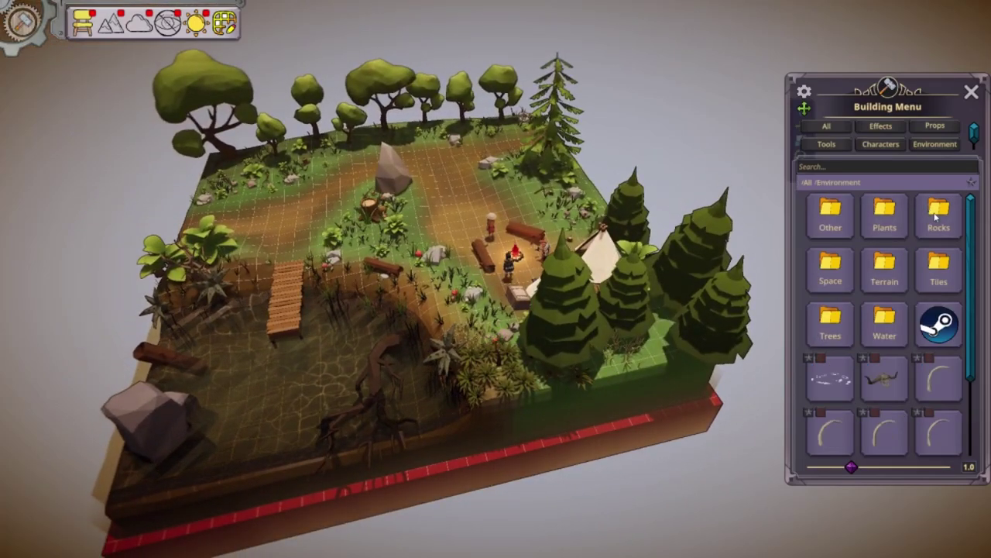
click(892, 381)
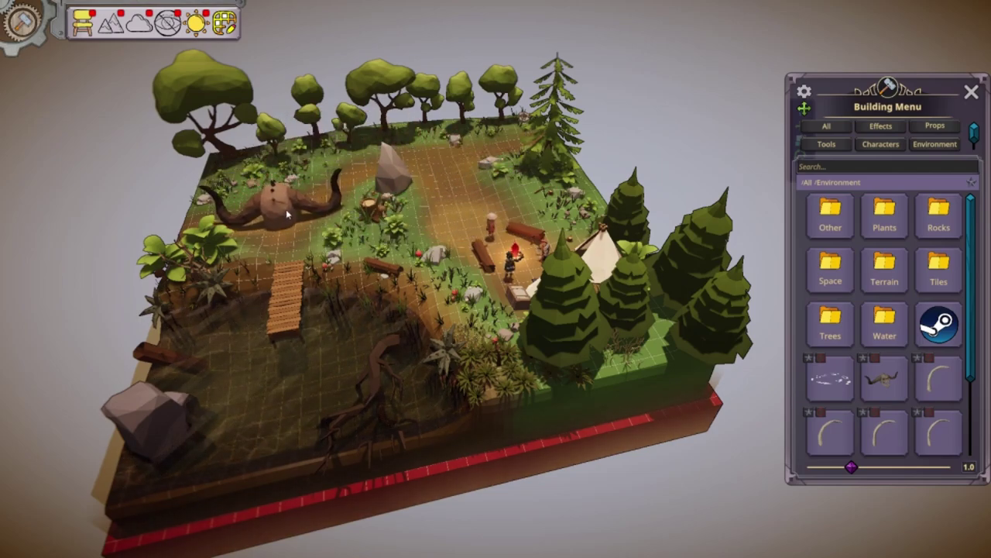
click(290, 209)
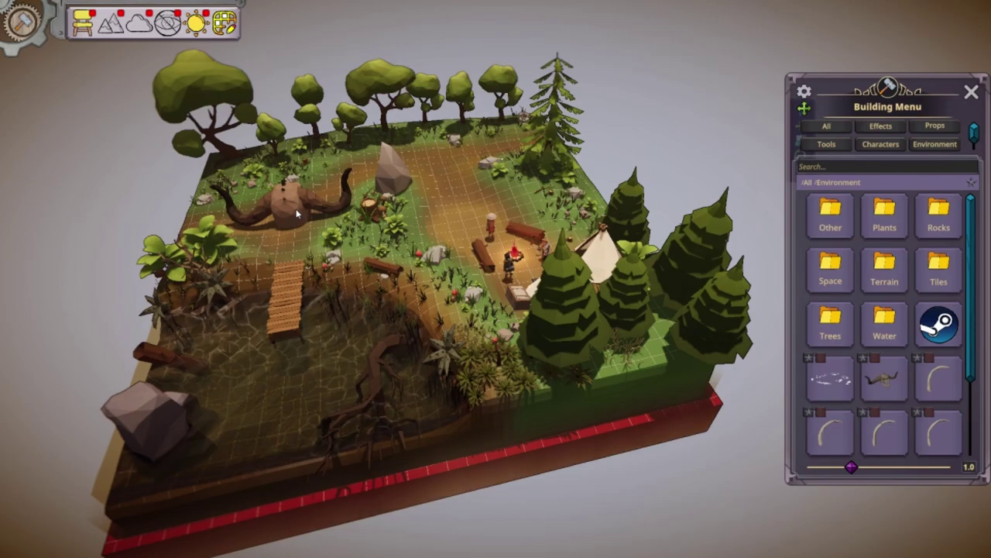
middle_drag(383, 310, 46, 248)
scroll(903, 333, down, 4)
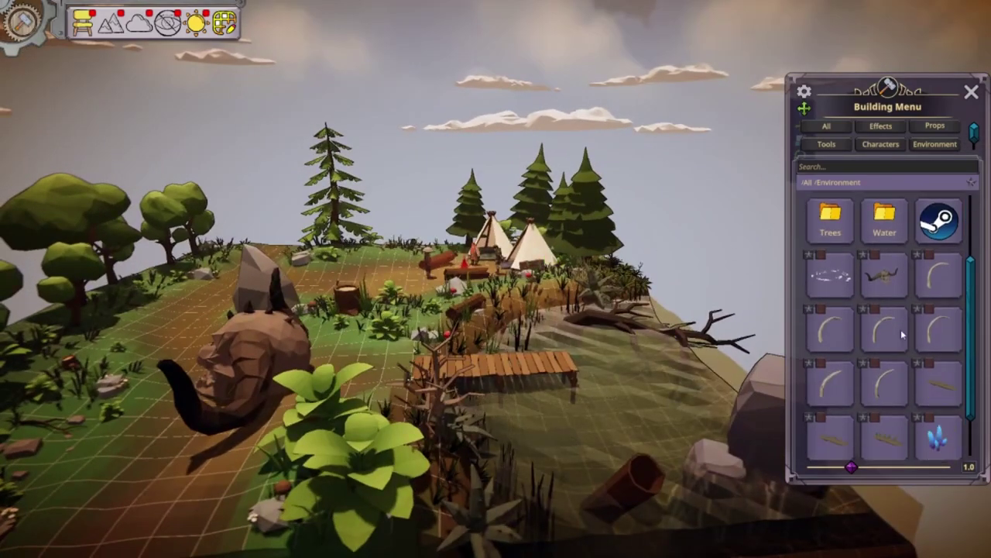
scroll(903, 334, down, 6)
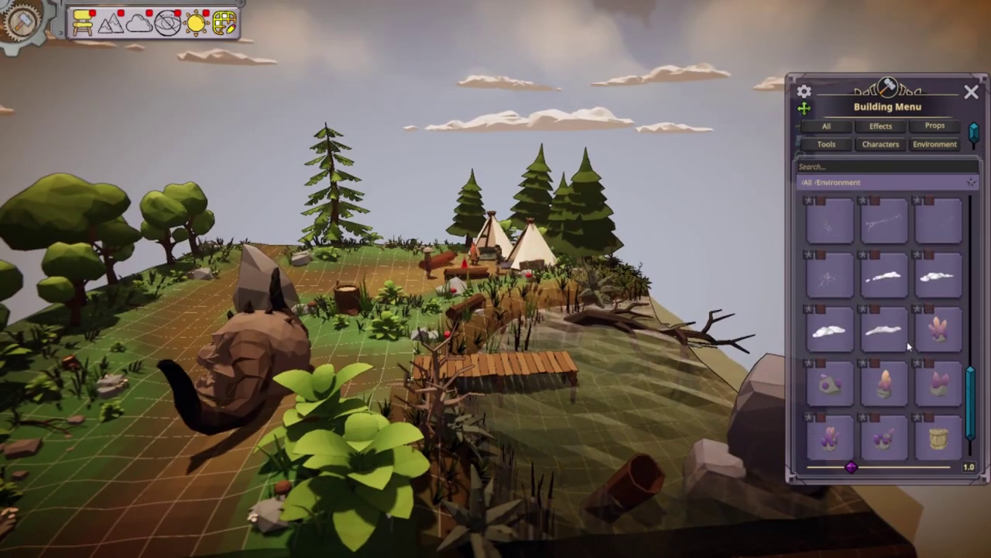
scroll(915, 337, up, 10)
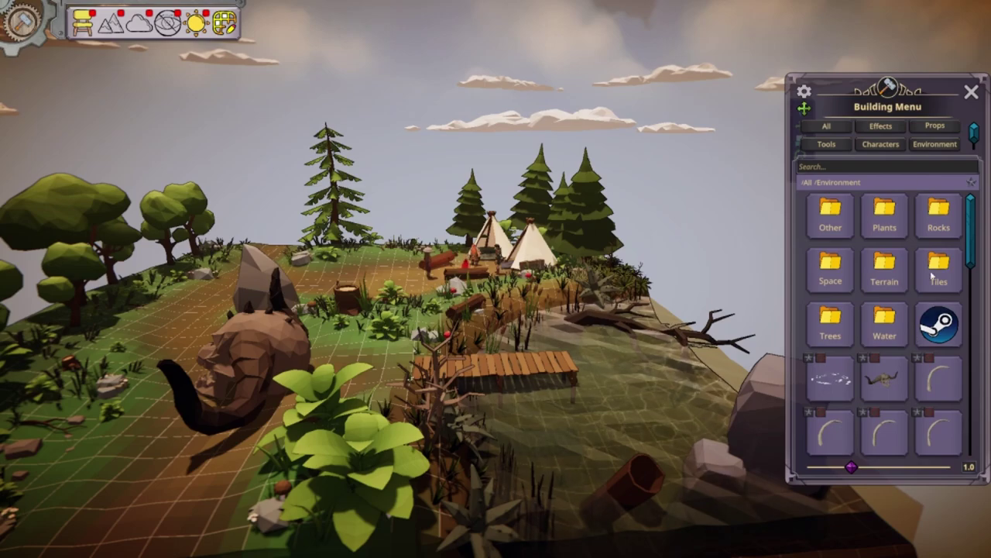